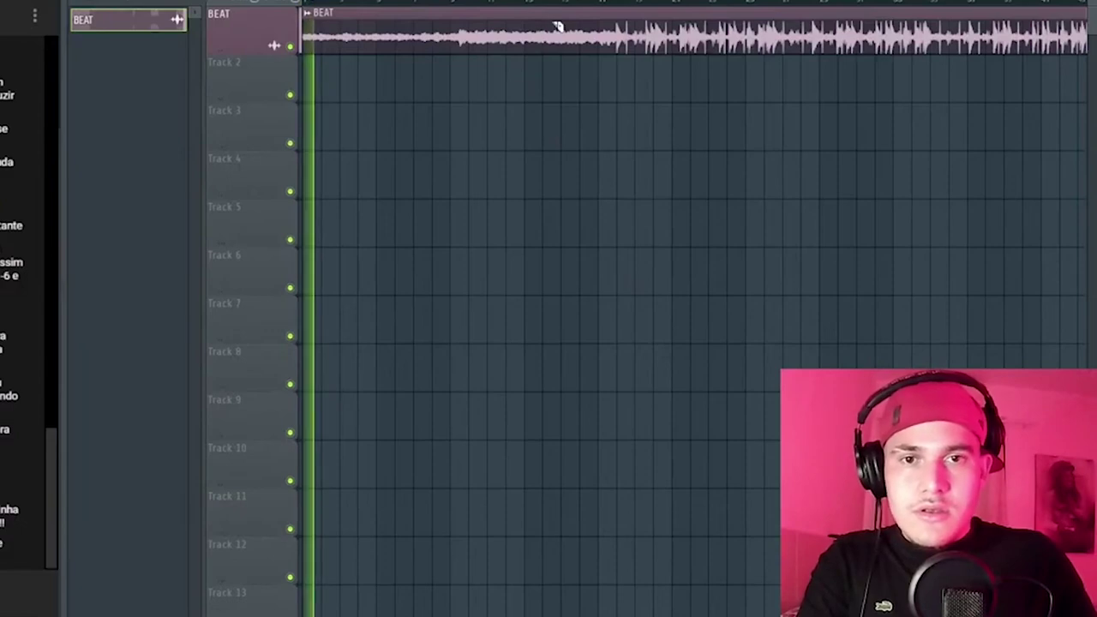
- Play the BEAT clip from where the drums enter and examine the silent gap at its start
click(619, 17)
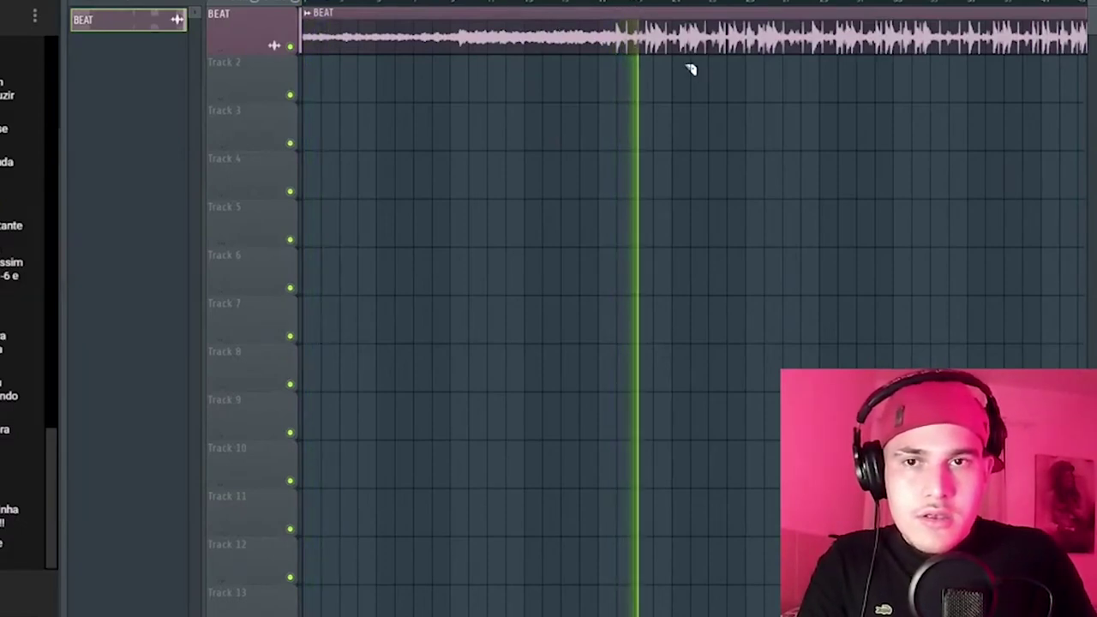
key(space)
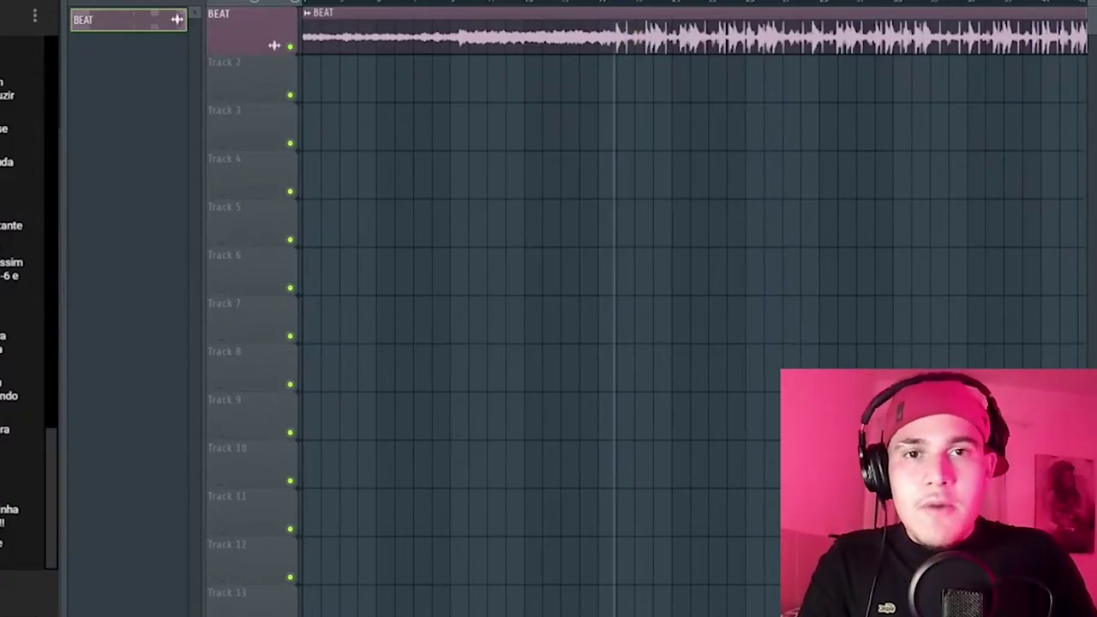
scroll(1044, 152, down, 3)
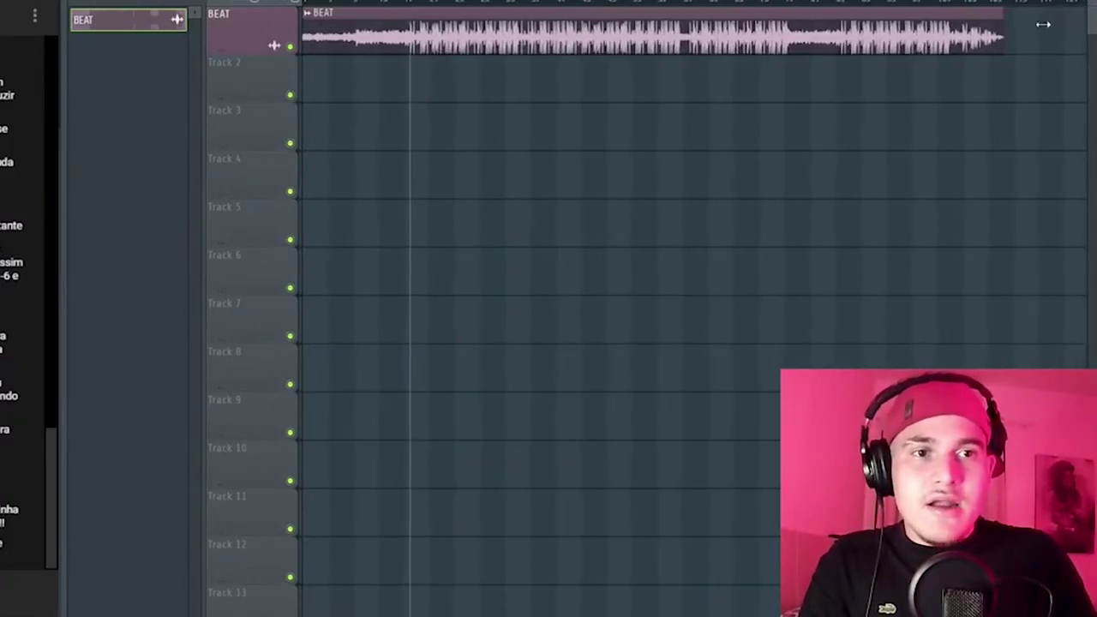
scroll(1000, 167, up, 3)
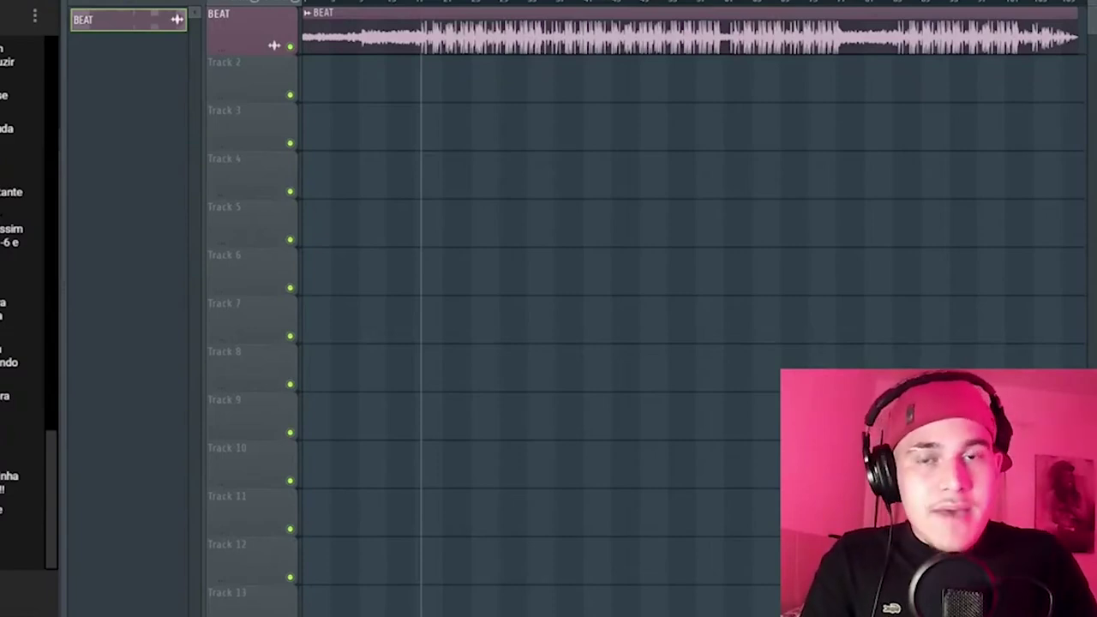
scroll(694, 317, up, 4)
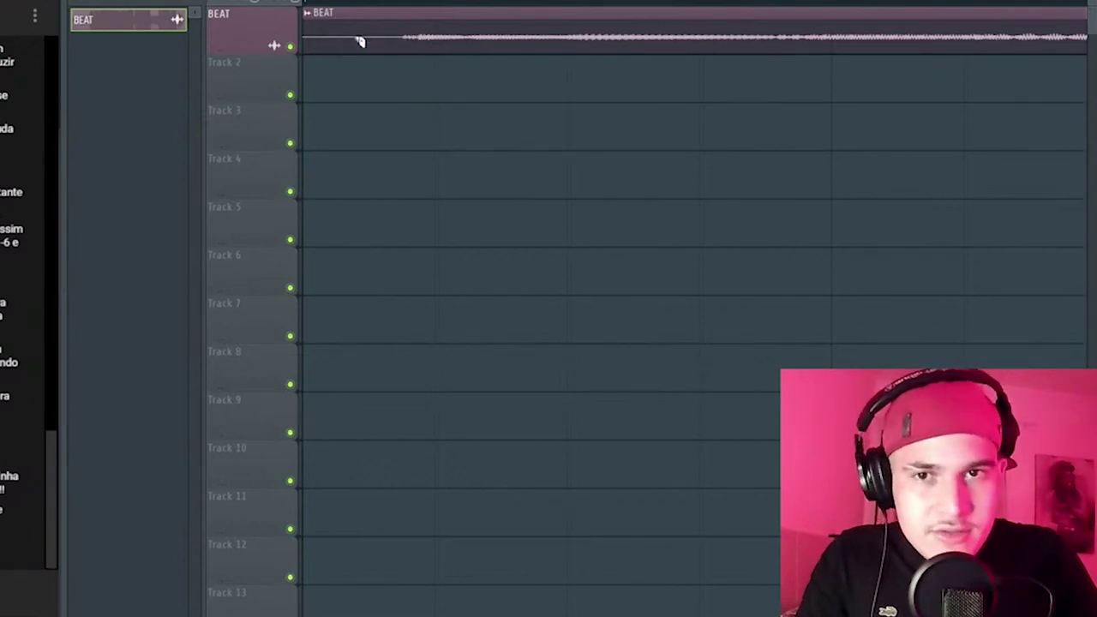
drag(358, 42, 410, 67)
click(419, 87)
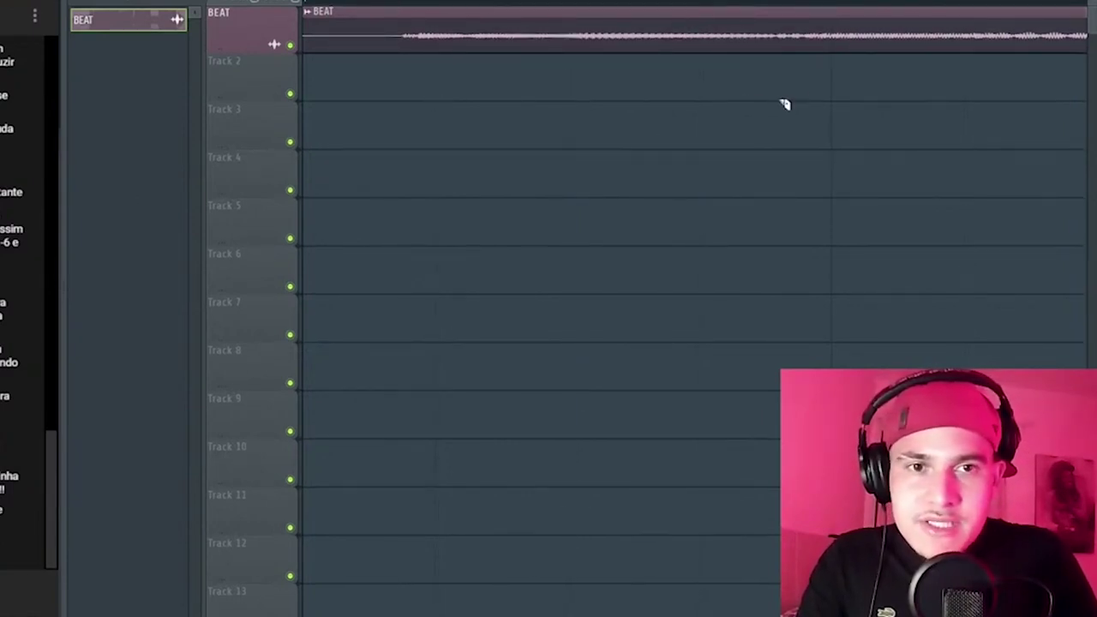
drag(784, 103, 513, 272)
drag(783, 173, 649, 293)
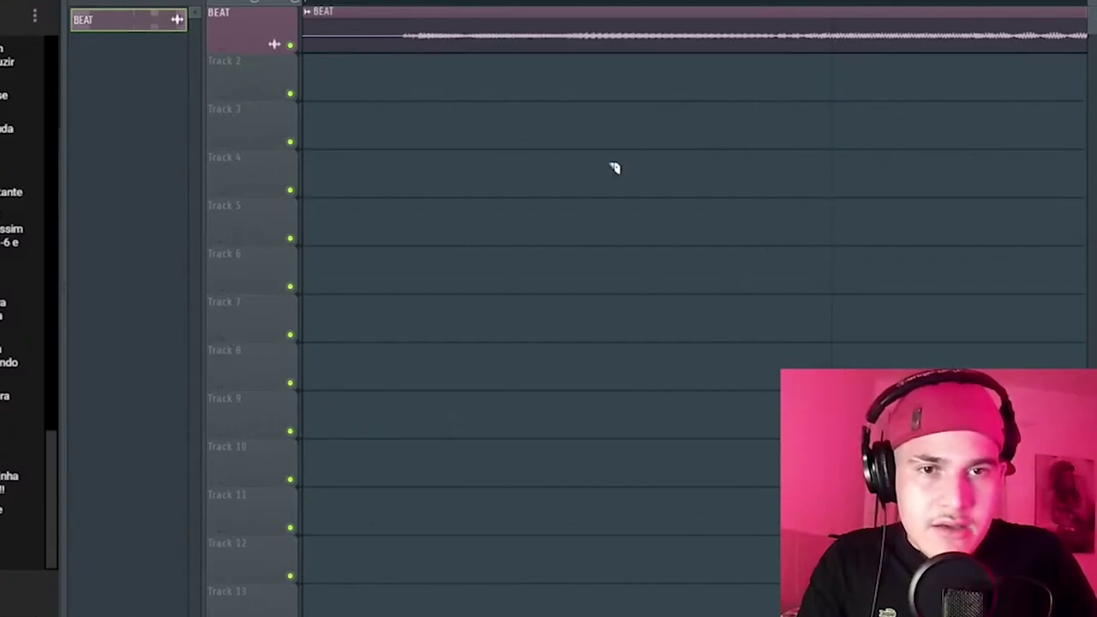
drag(612, 166, 574, 344)
drag(794, 160, 810, 326)
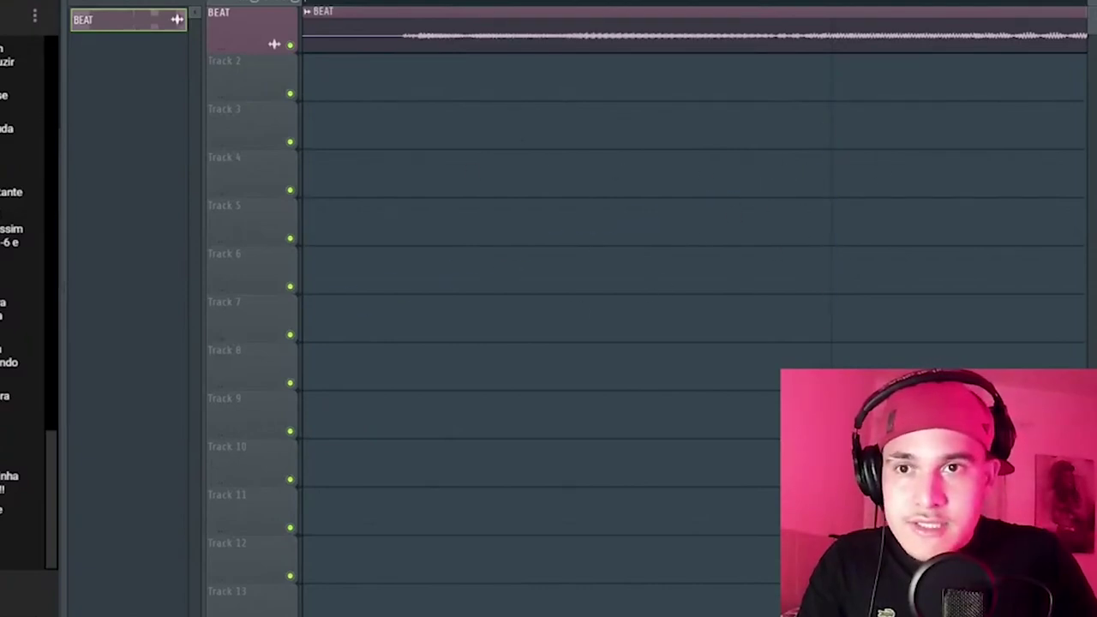
drag(657, 136, 659, 249)
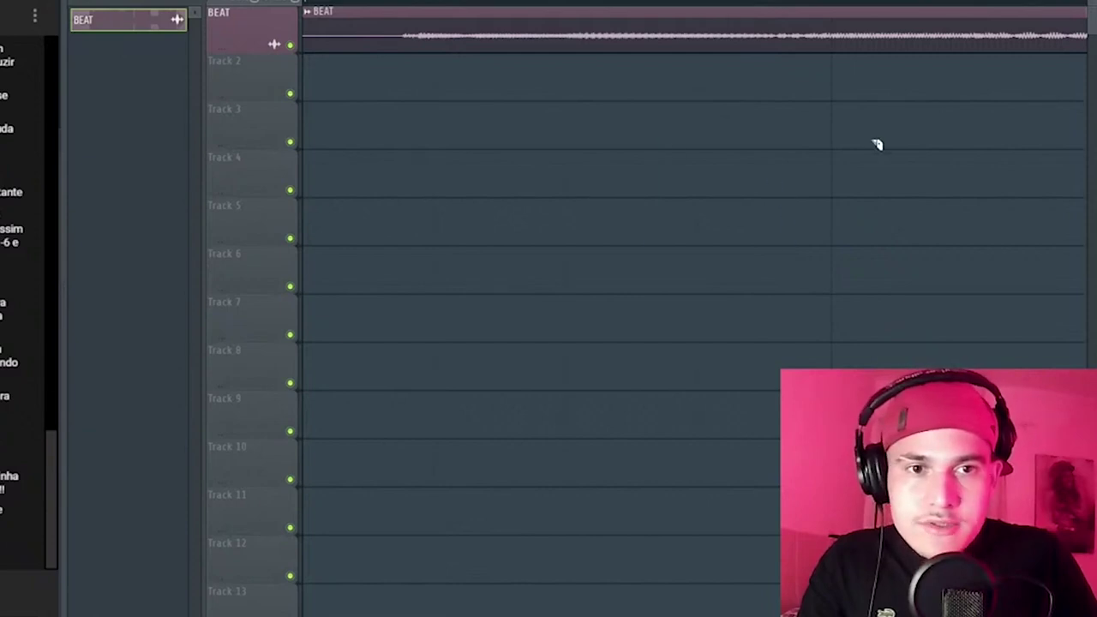
drag(988, 169, 990, 218)
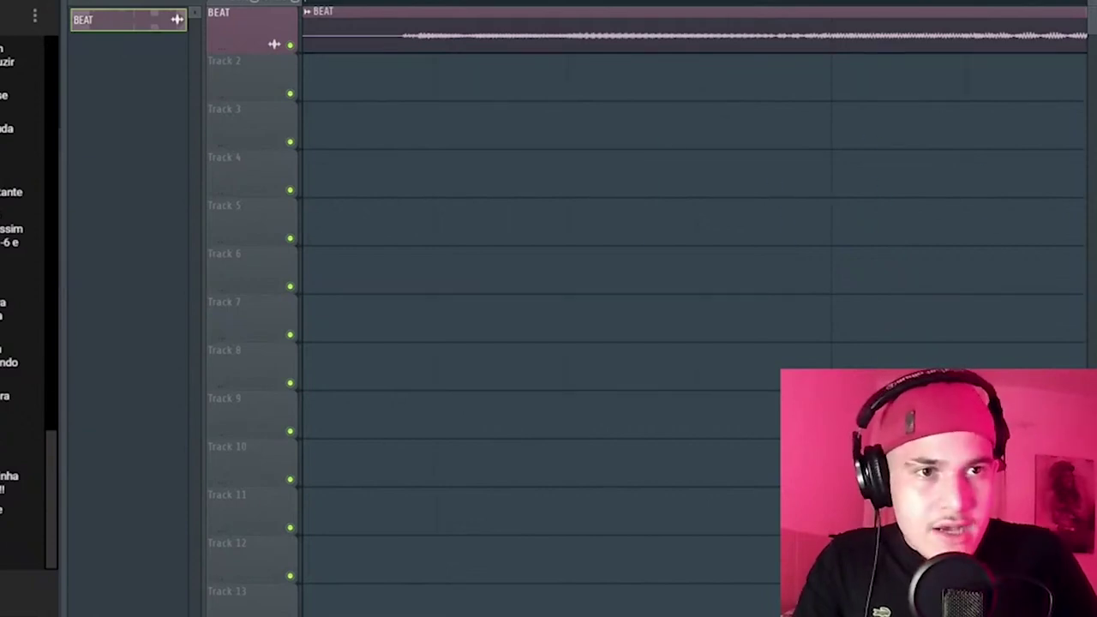
- Cut the silent lead-in off the BEAT clip and move the remaining audio to the start of the playlist
scroll(685, 257, up, 3)
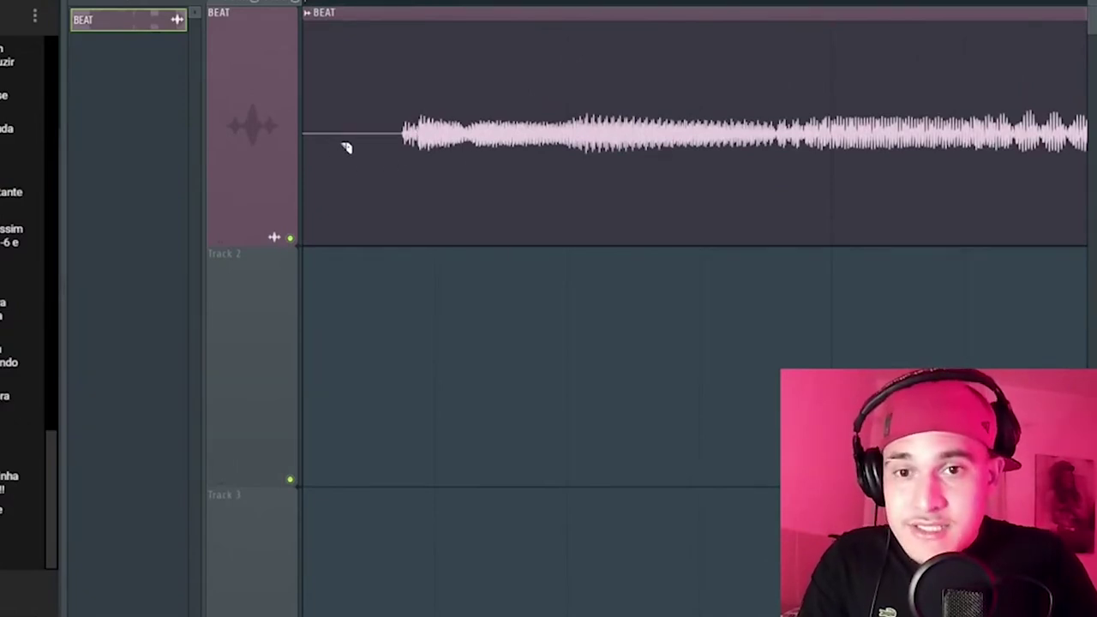
click(403, 150)
right_click(334, 49)
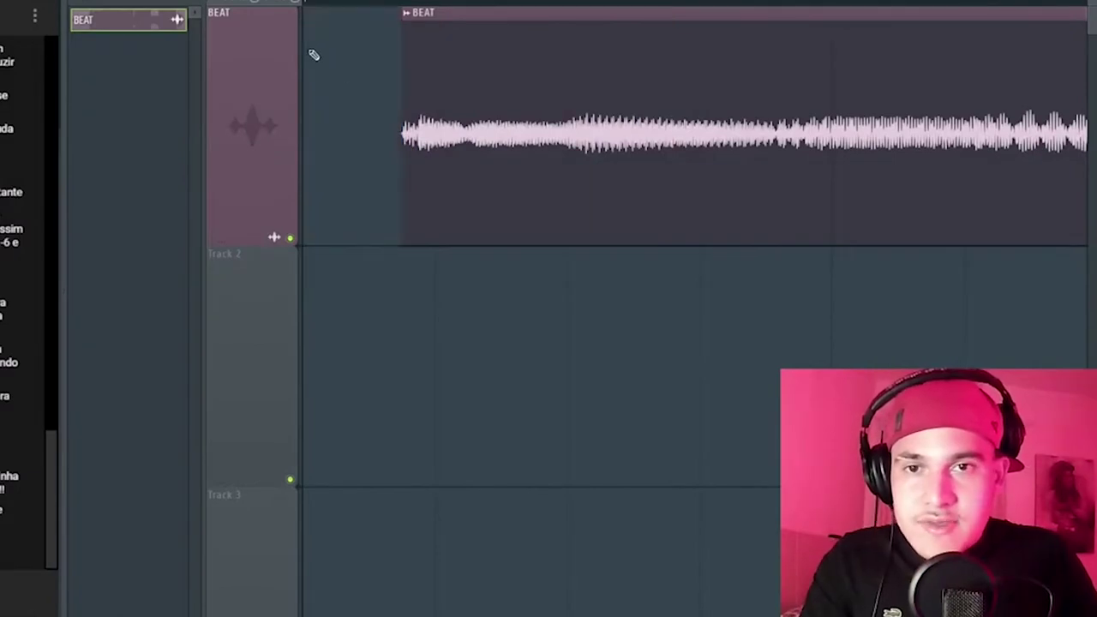
drag(640, 70, 303, 2)
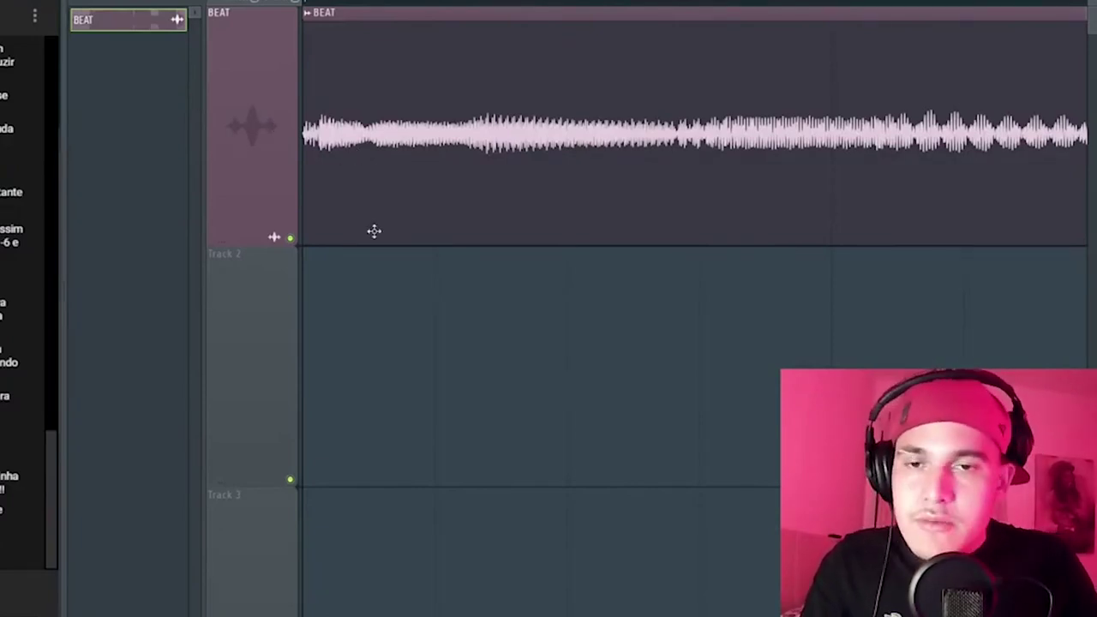
- Play the BEAT clip from bar 9 to check whether its section change matches the grid
scroll(591, 280, up, 2)
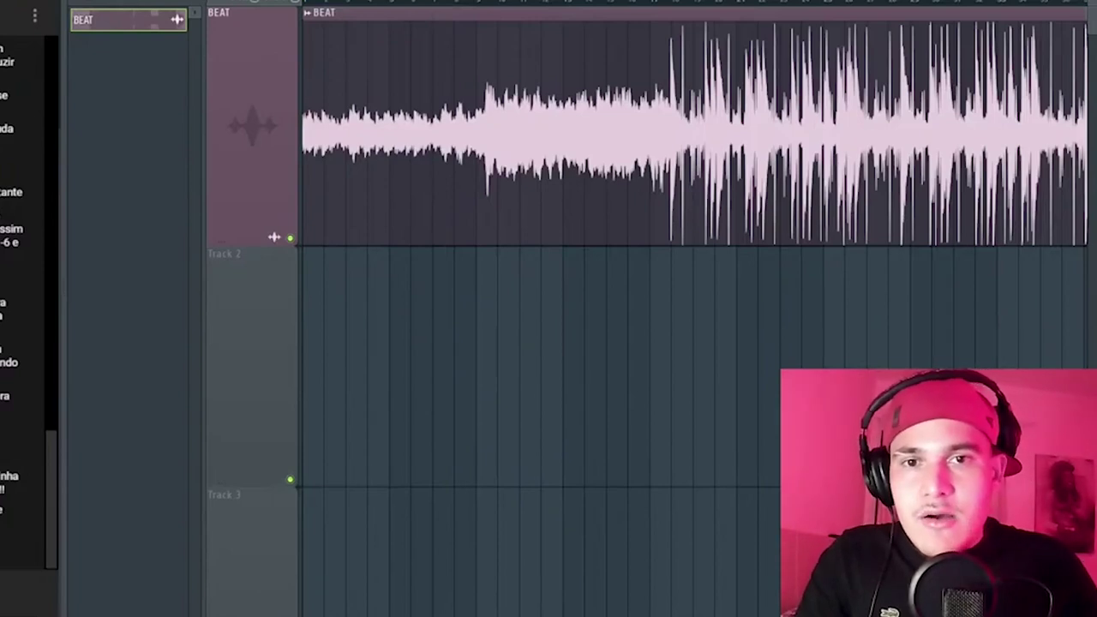
click(492, 7)
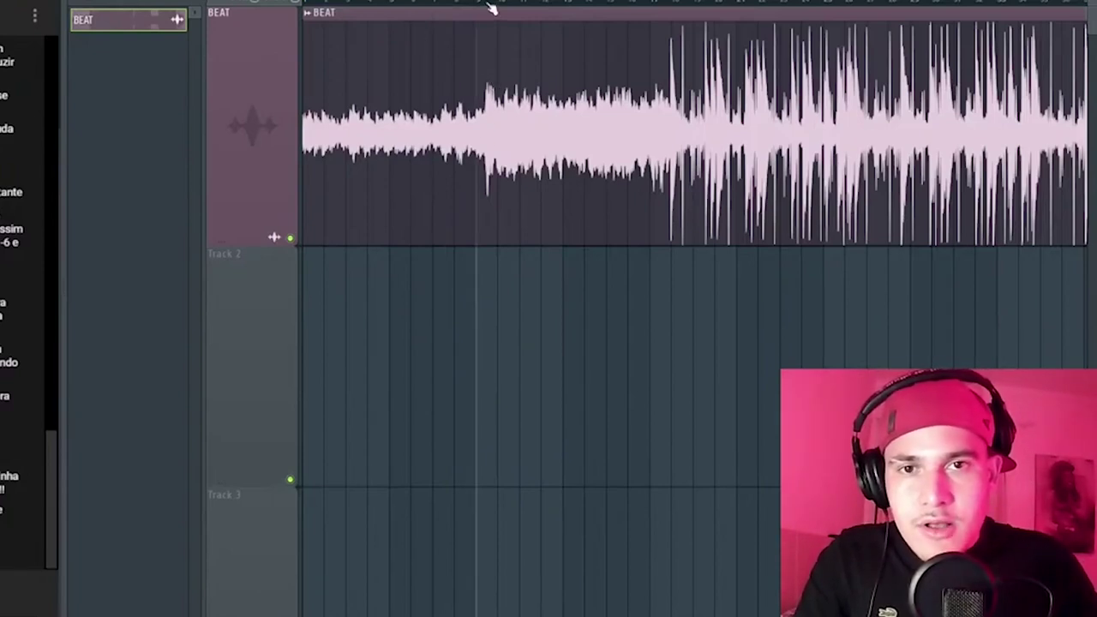
key(space)
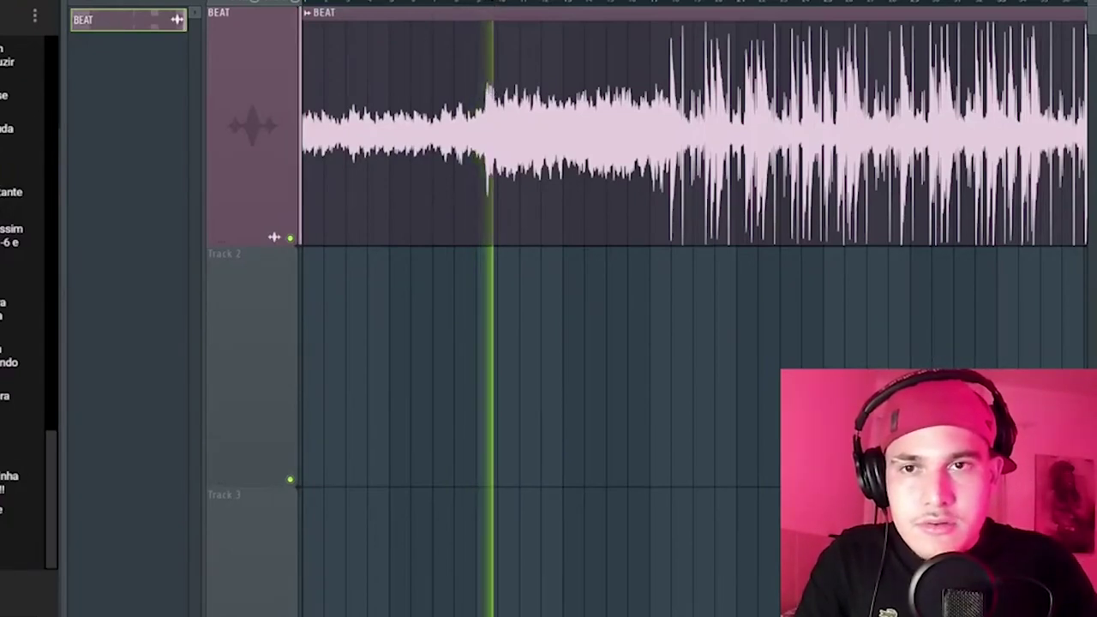
key(space)
key(space)
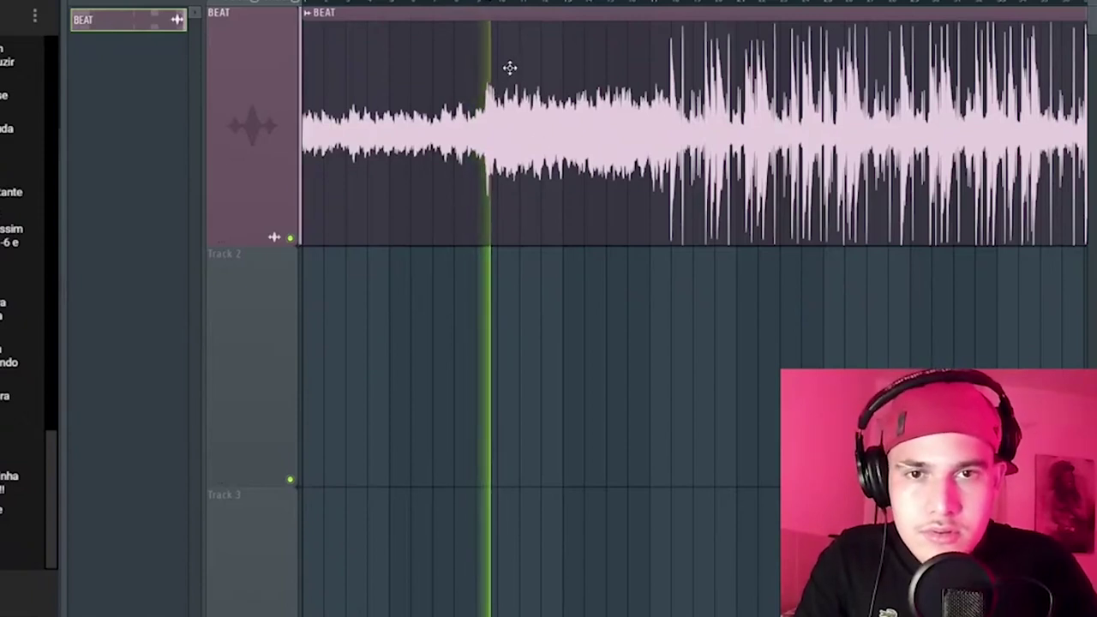
key(space)
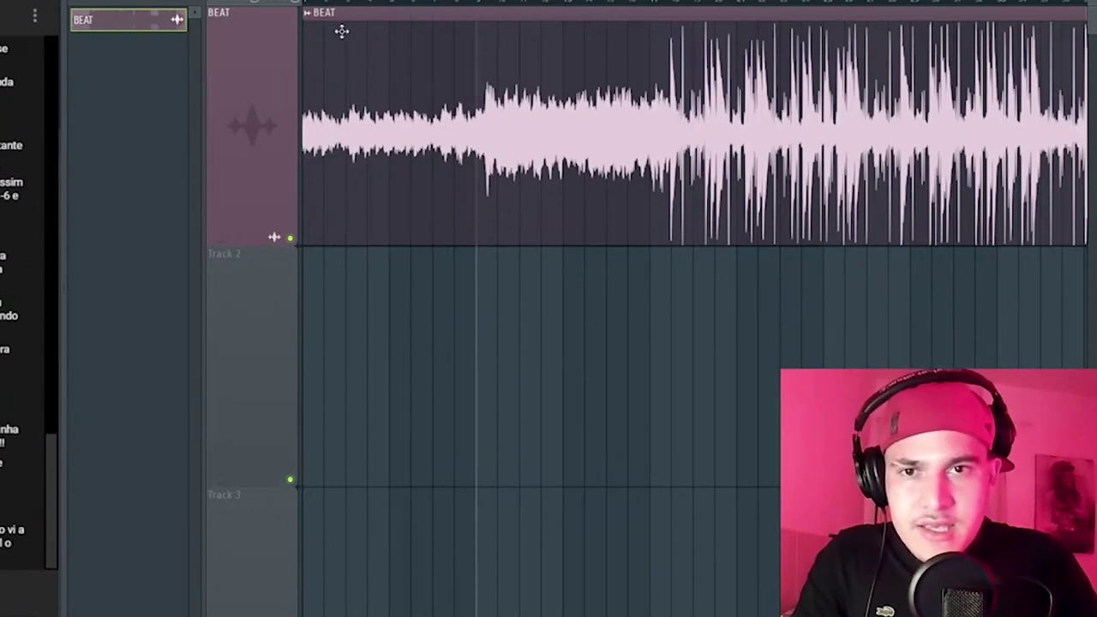
- Sweep temporary selections across the empty bars of Track 2 to count the bars under the beat's intro
click(382, 353)
drag(384, 353, 553, 369)
right_click(553, 369)
click(574, 366)
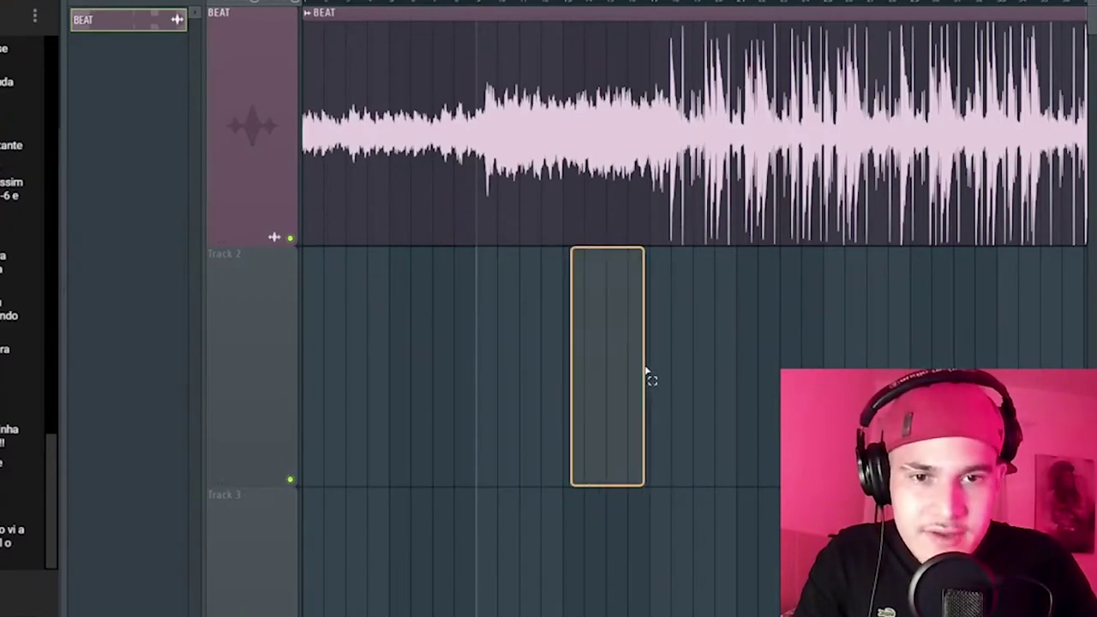
right_click(644, 372)
click(325, 331)
drag(367, 334, 471, 338)
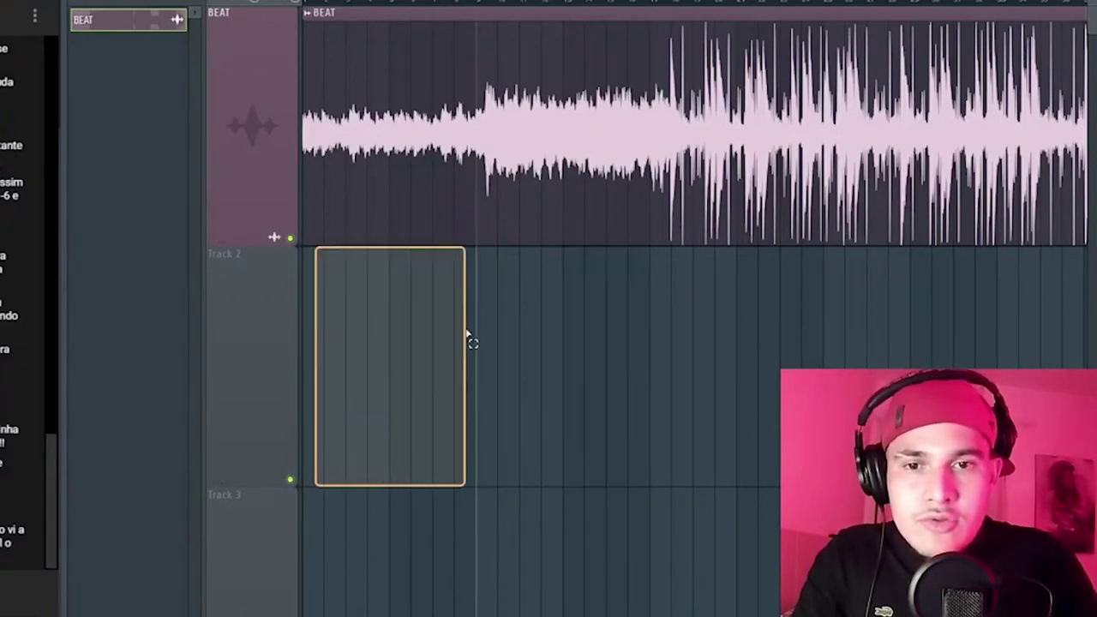
right_click(477, 355)
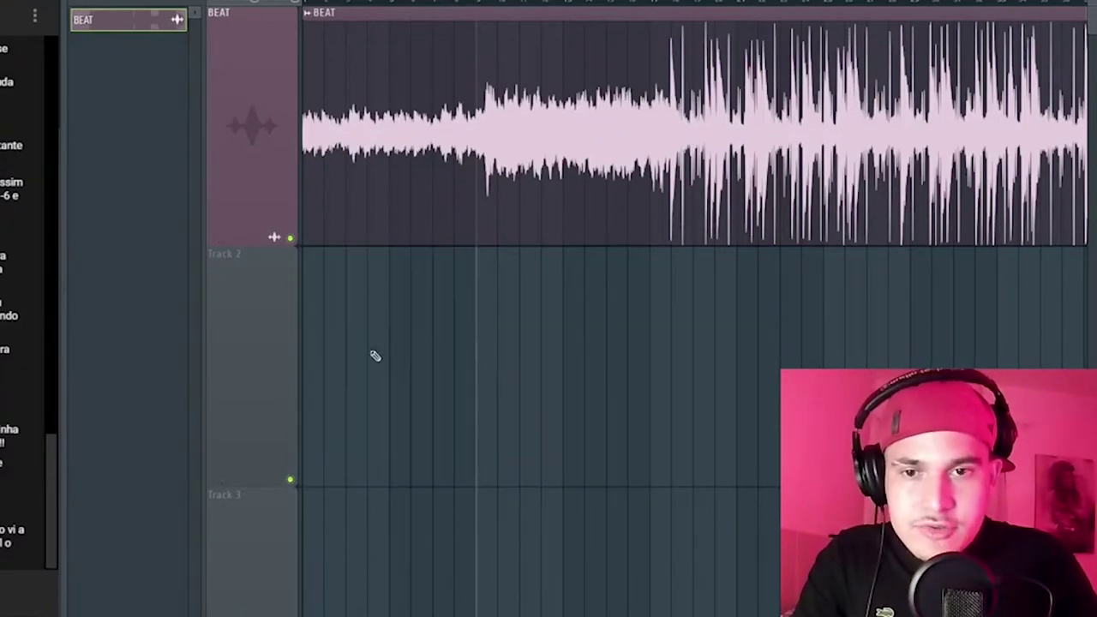
click(313, 343)
drag(384, 353, 458, 363)
right_click(442, 359)
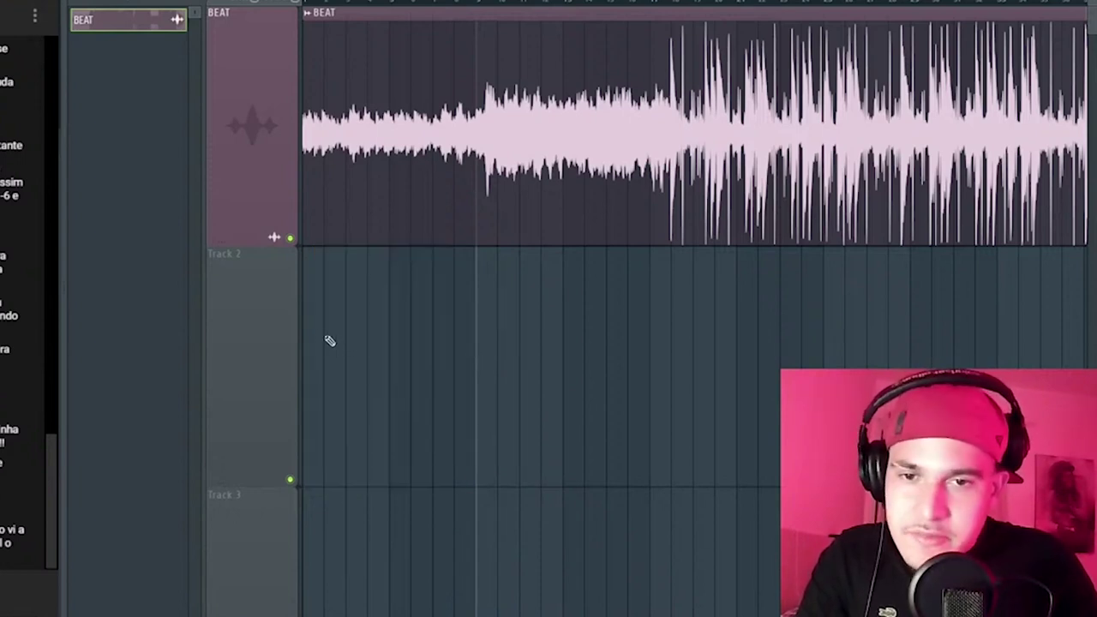
drag(307, 313, 470, 326)
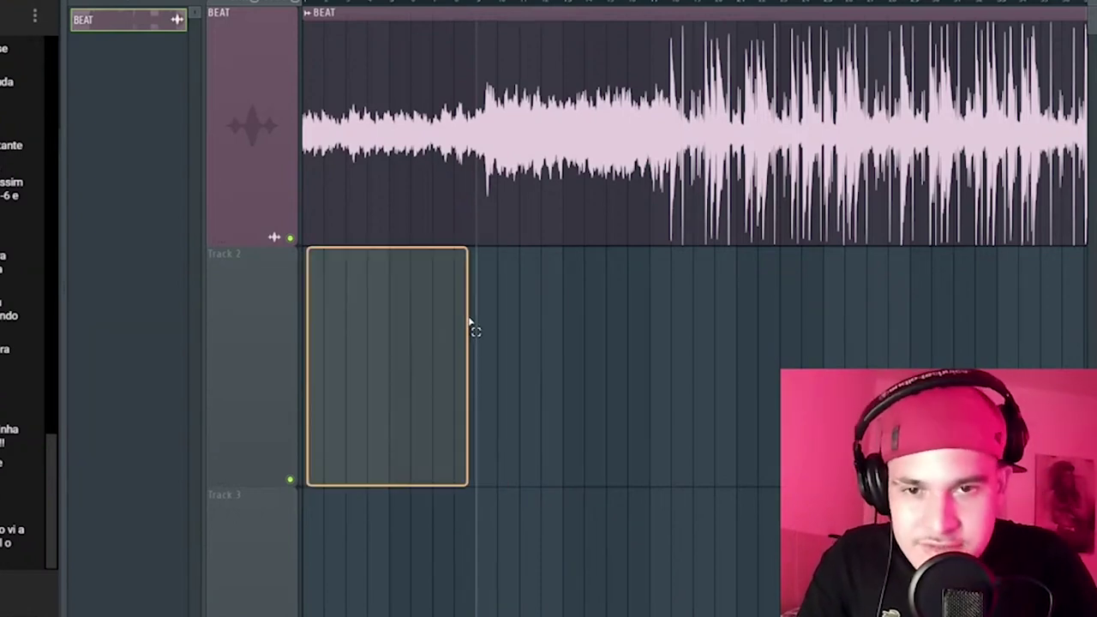
right_click(470, 326)
mouse_move(326, 356)
mouse_down()
mouse_move(321, 368)
mouse_move(341, 360)
mouse_up()
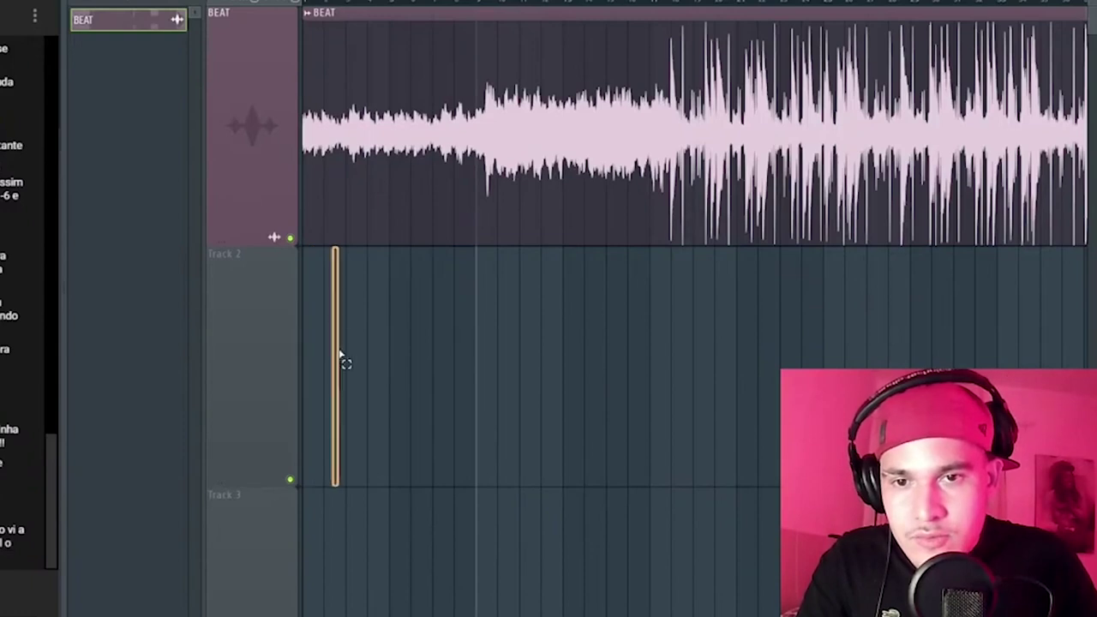
right_click(343, 355)
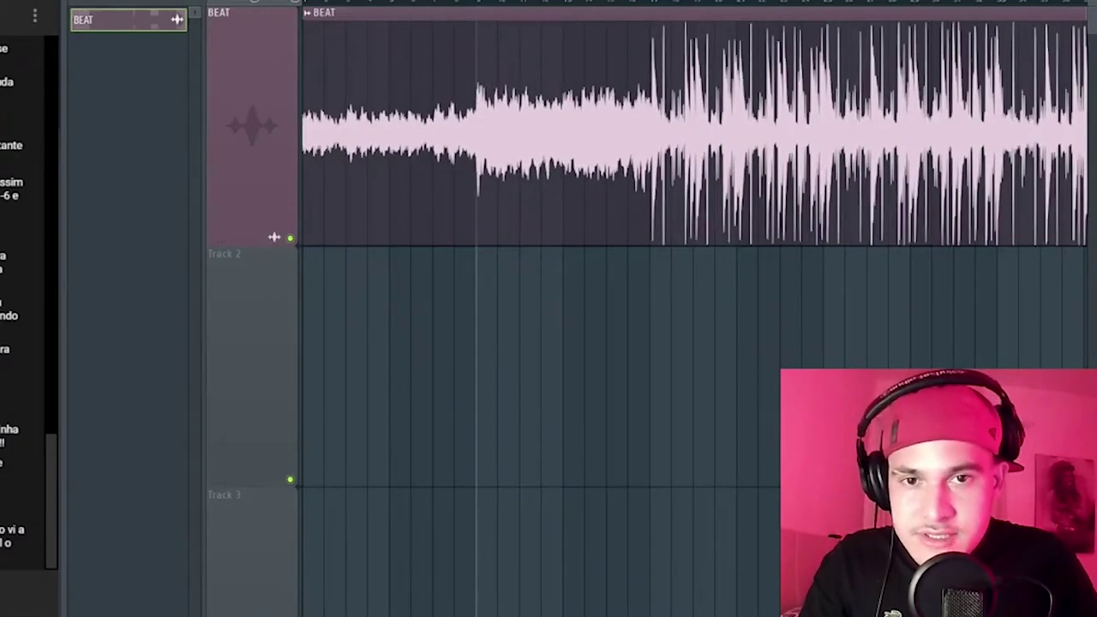
- Place the playback position at bar 17, where the drums of the BEAT clip enter
scroll(683, 137, up, 4)
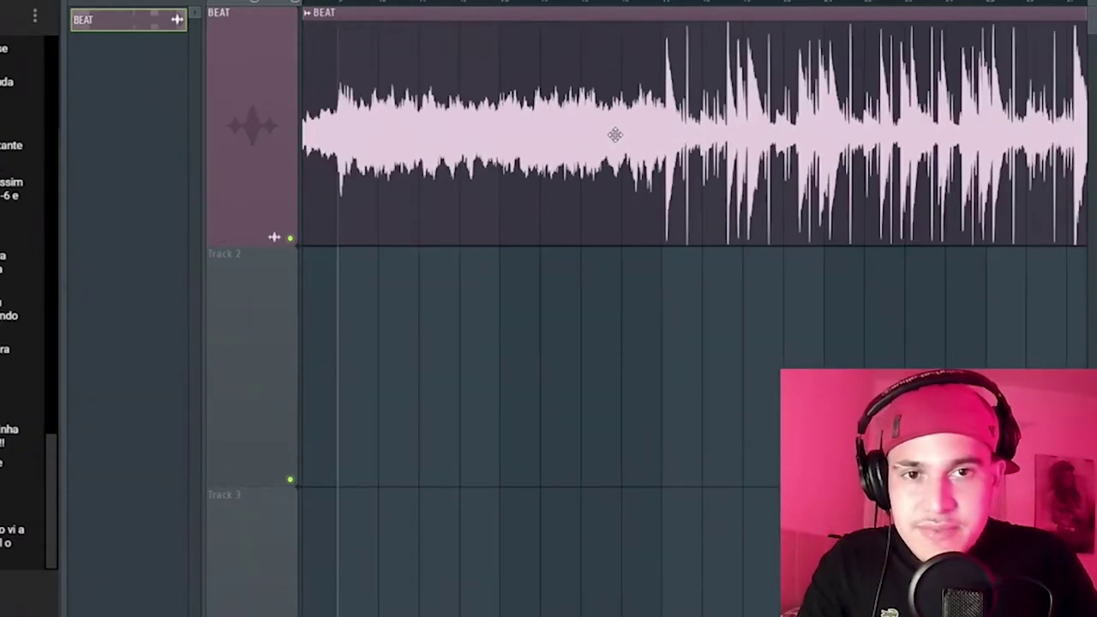
scroll(665, 114, up, 1)
click(674, 7)
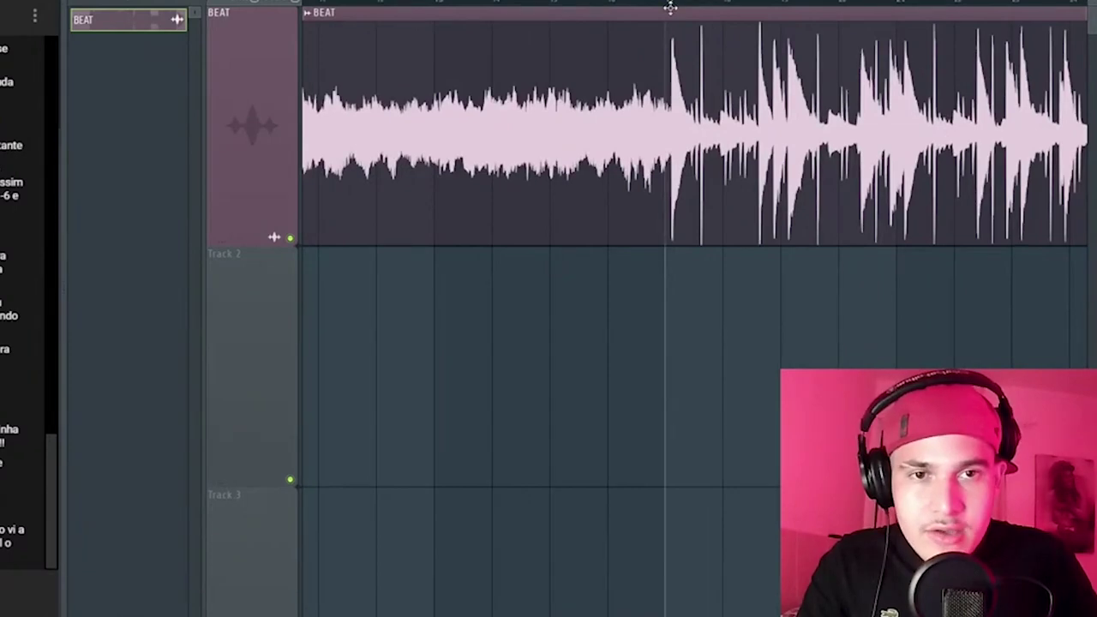
click(671, 7)
- Examine how the BEAT clip's section change and drum entry line up with the bar lines
scroll(673, 98, down, 2)
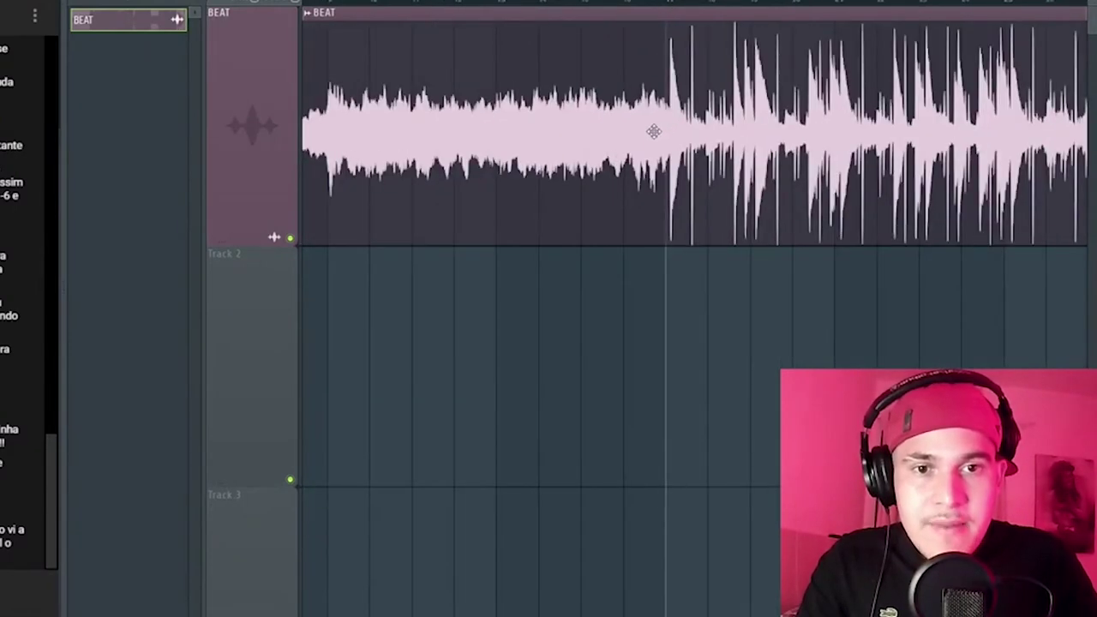
scroll(637, 274, down, 1)
scroll(600, 294, down, 2)
scroll(600, 343, down, 2)
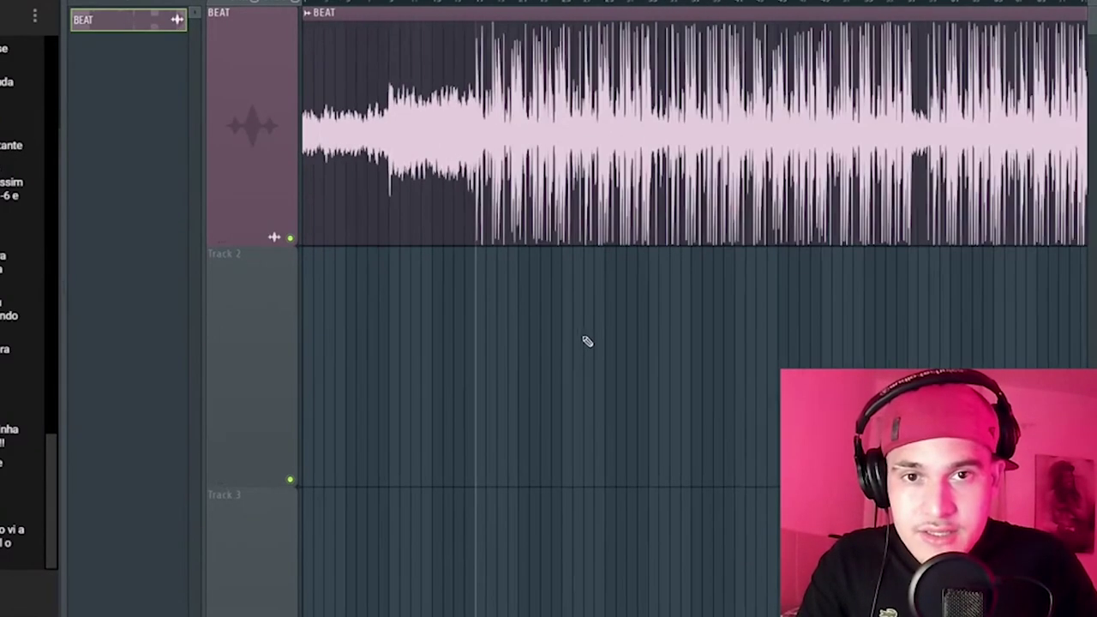
scroll(431, 221, up, 2)
scroll(343, 300, down, 2)
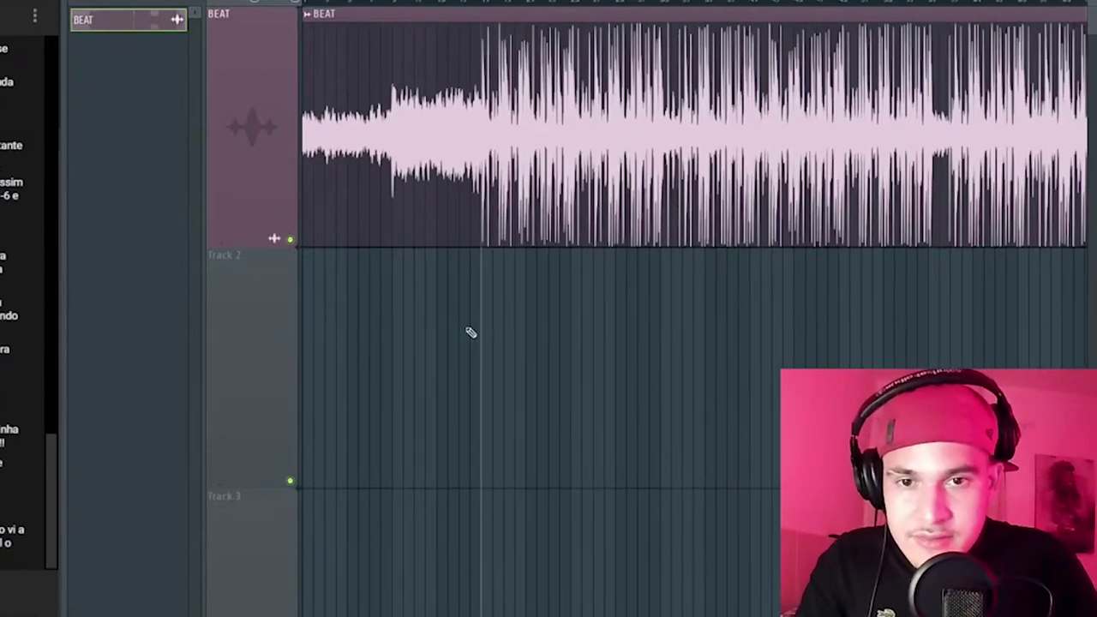
scroll(479, 333, up, 2)
scroll(634, 277, up, 2)
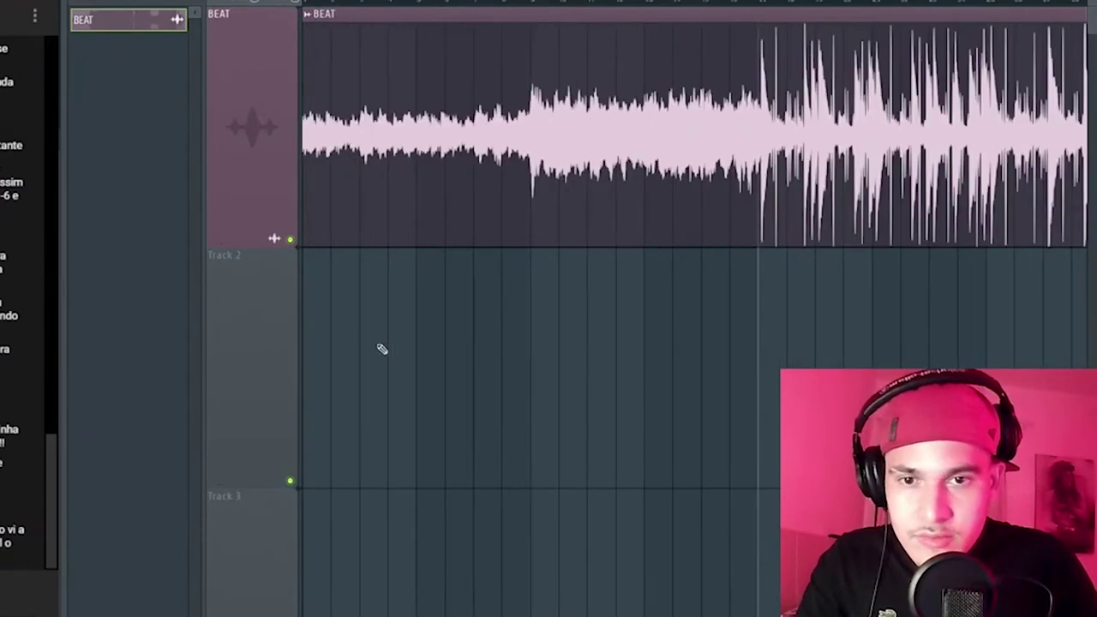
scroll(703, 325, up, 2)
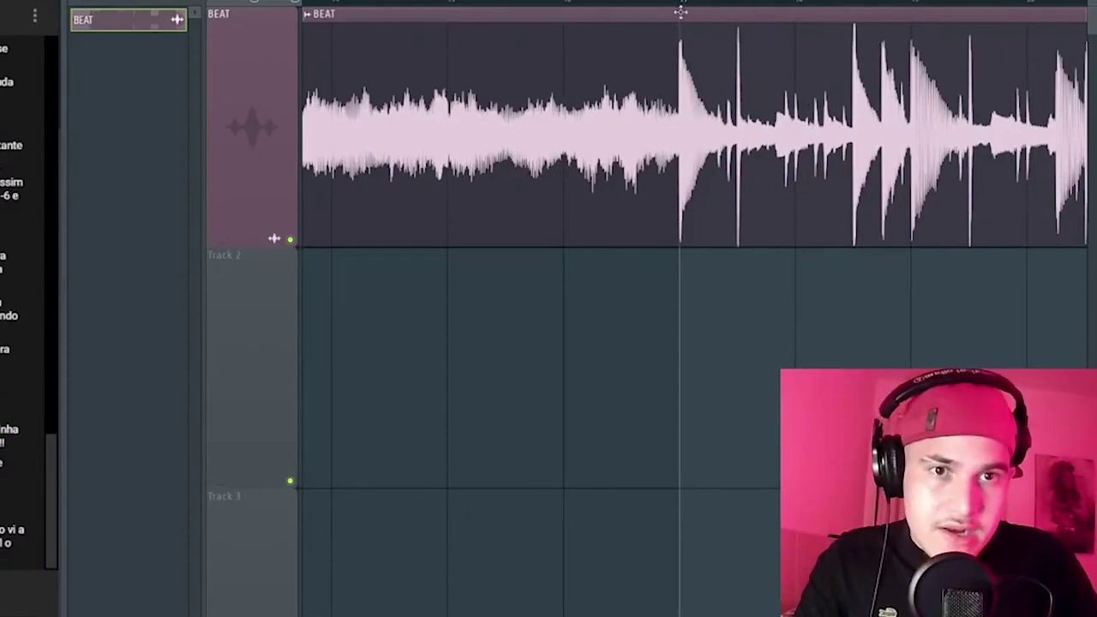
- Play the drum section of the BEAT clip from bar 17 and stop playback
scroll(702, 339, down, 5)
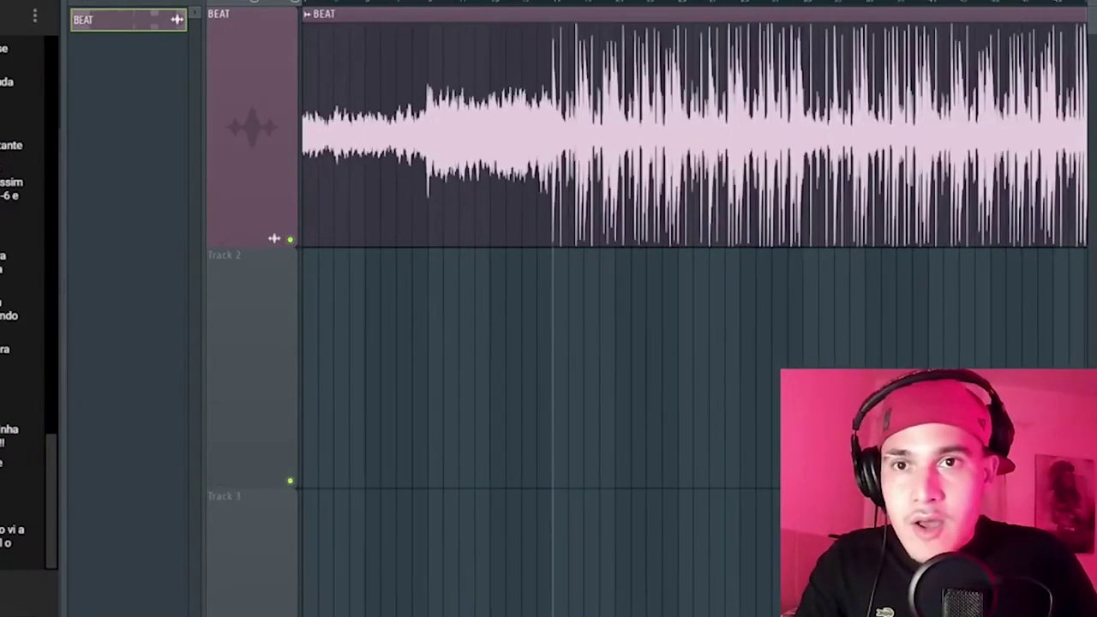
key(space)
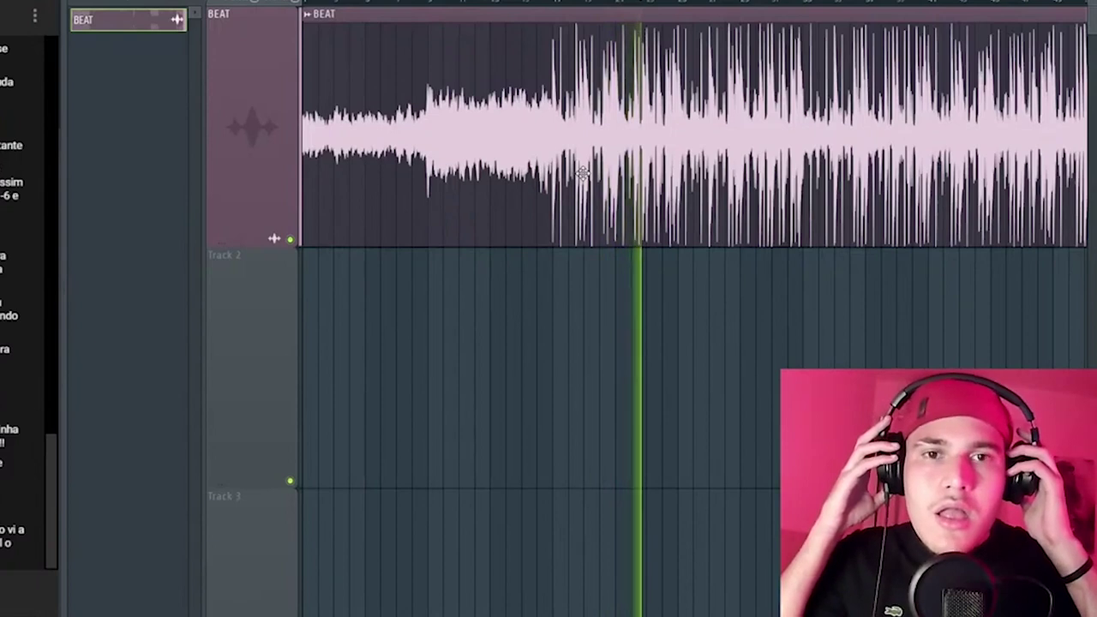
key(space)
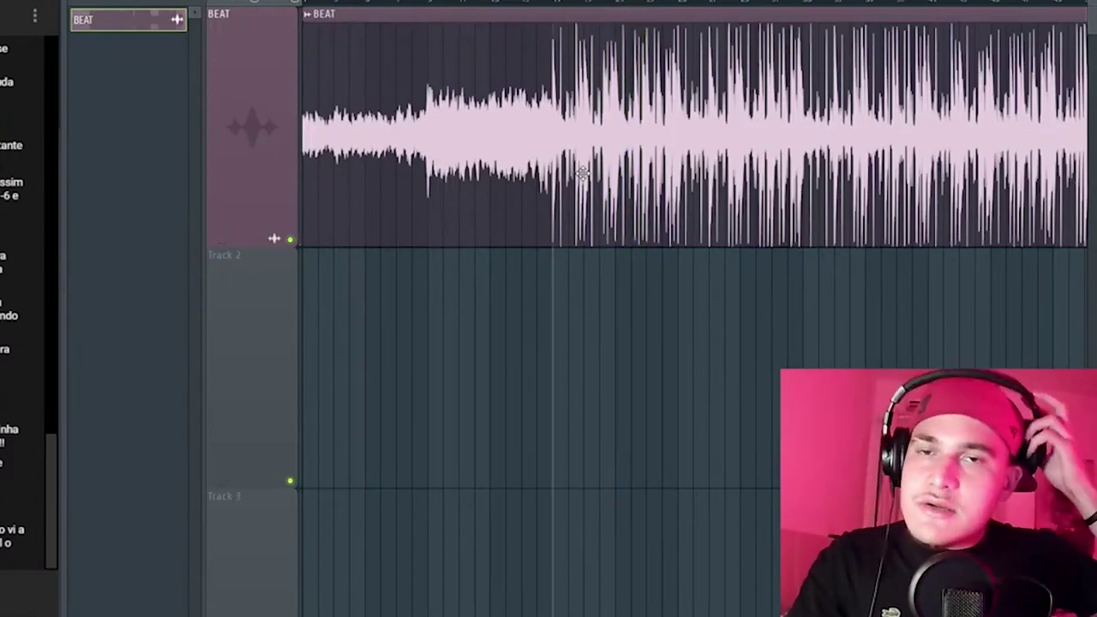